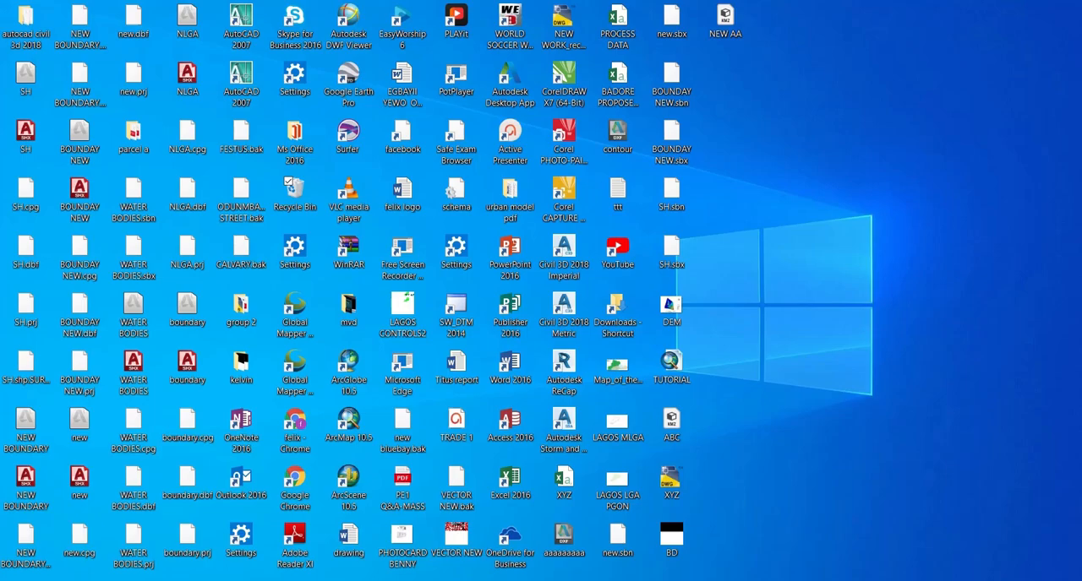
Step: Restore the AutoCAD Civil 3D window from the taskbar so it fills the screen
click(671, 565)
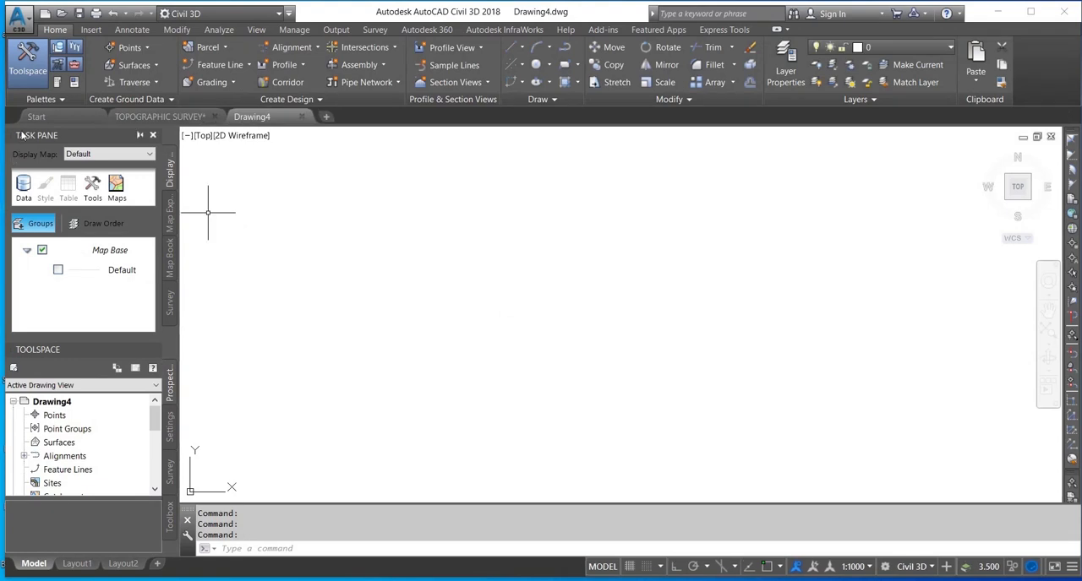
mouse_move(251, 117)
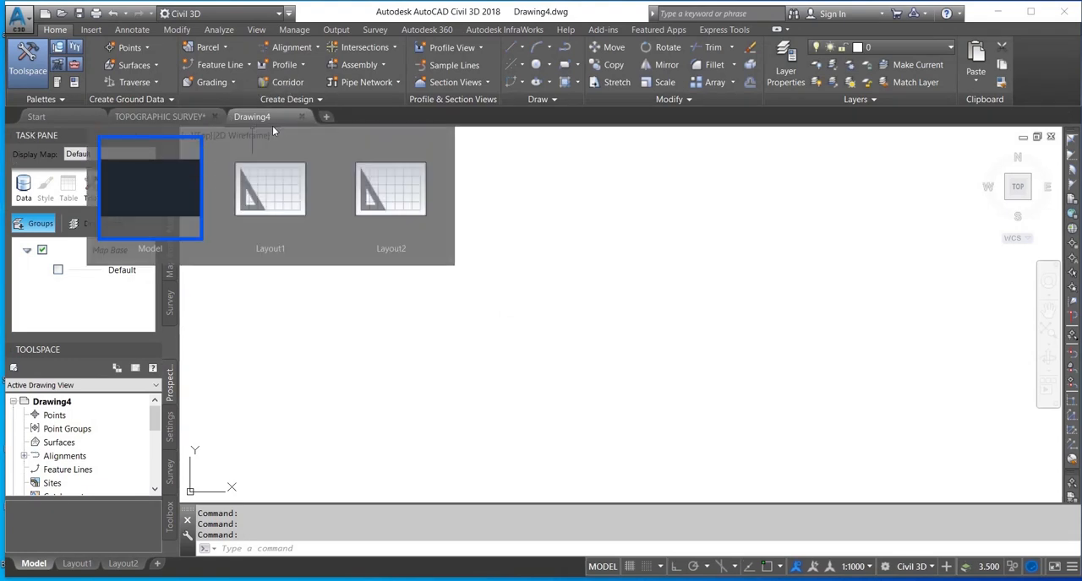
Step: Open BD.dwg from the Start tab, pan over the boundary polygon, then close it without saving
click(37, 116)
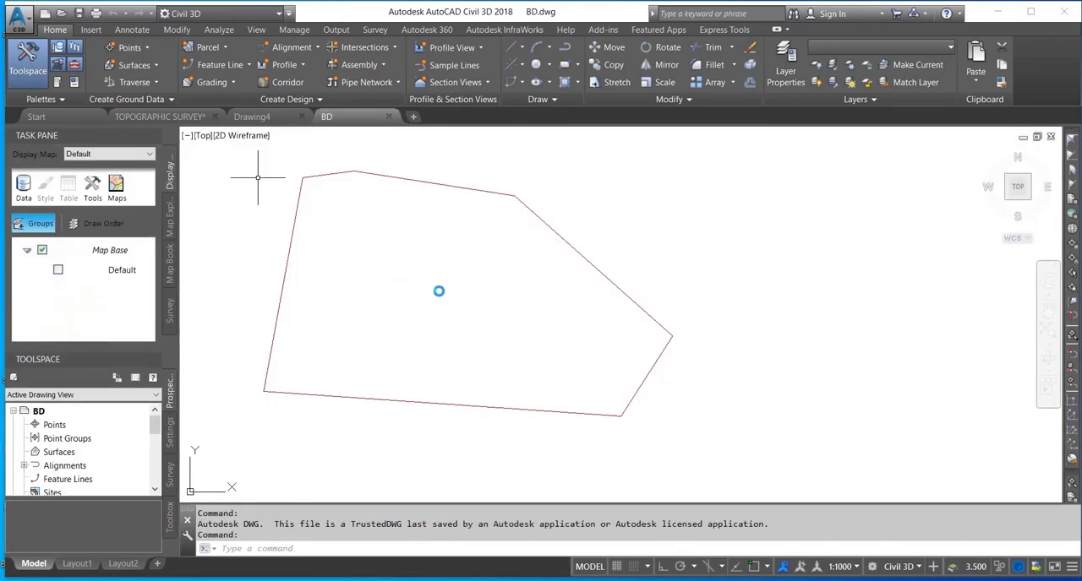
drag(514, 295, 627, 299)
scroll(560, 302, down, 2)
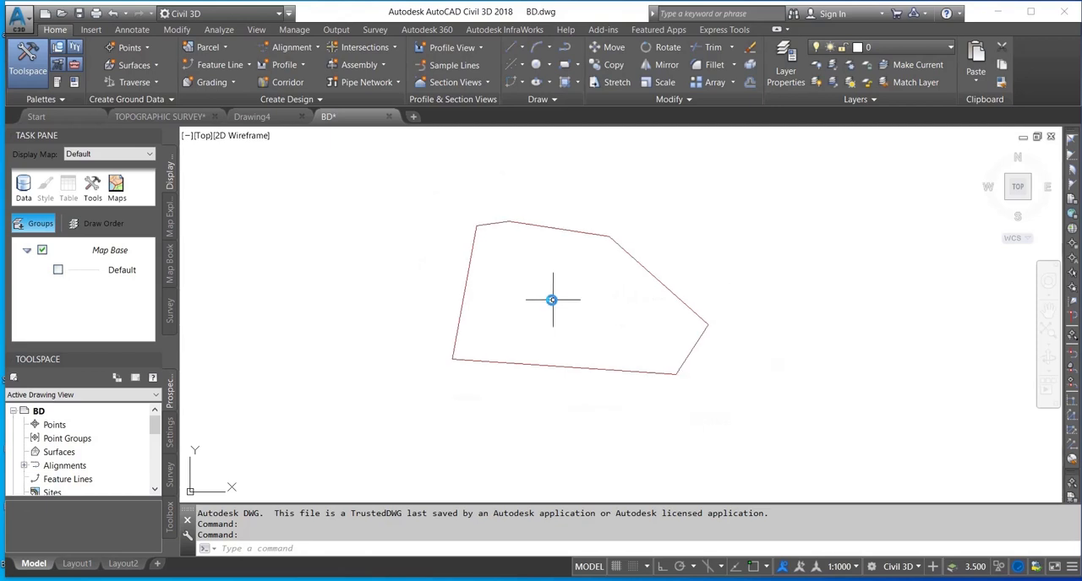
scroll(551, 300, up, 2)
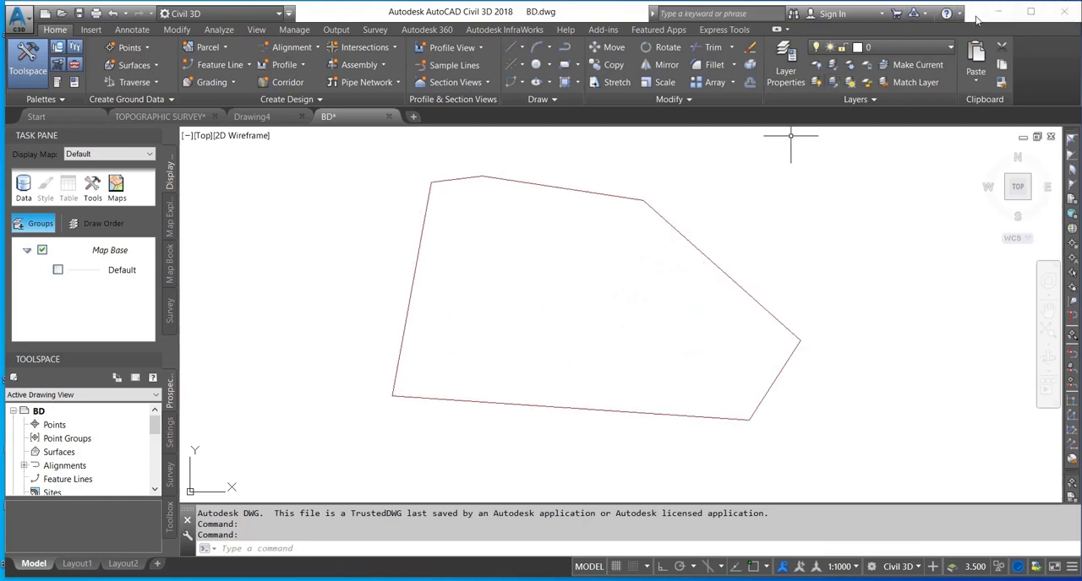
click(388, 117)
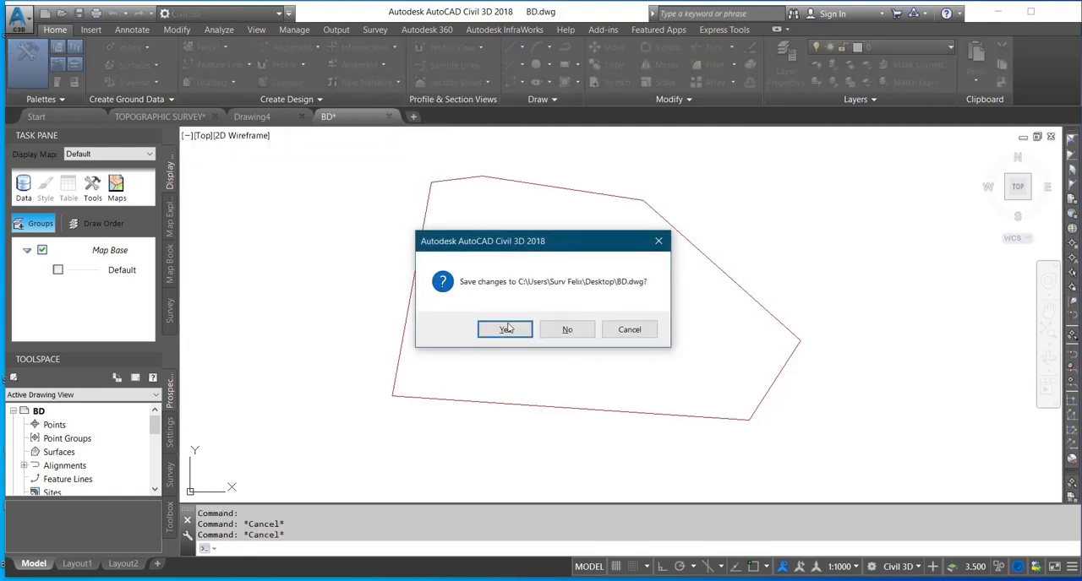
click(560, 329)
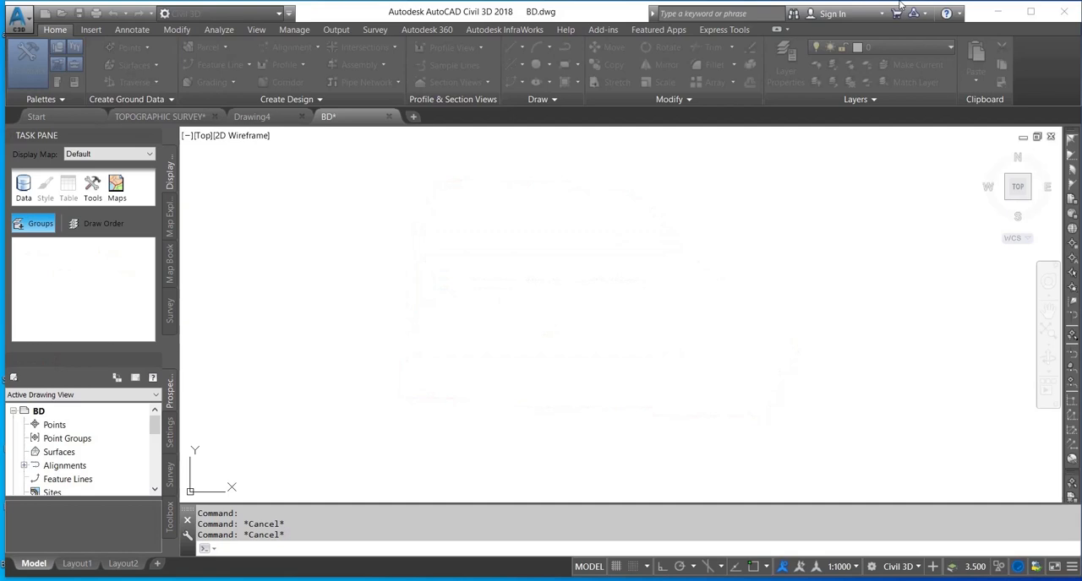
Step: Minimize AutoCAD and load BD.dwg from the Desktop into Global Mapper via Open Data Files
click(999, 17)
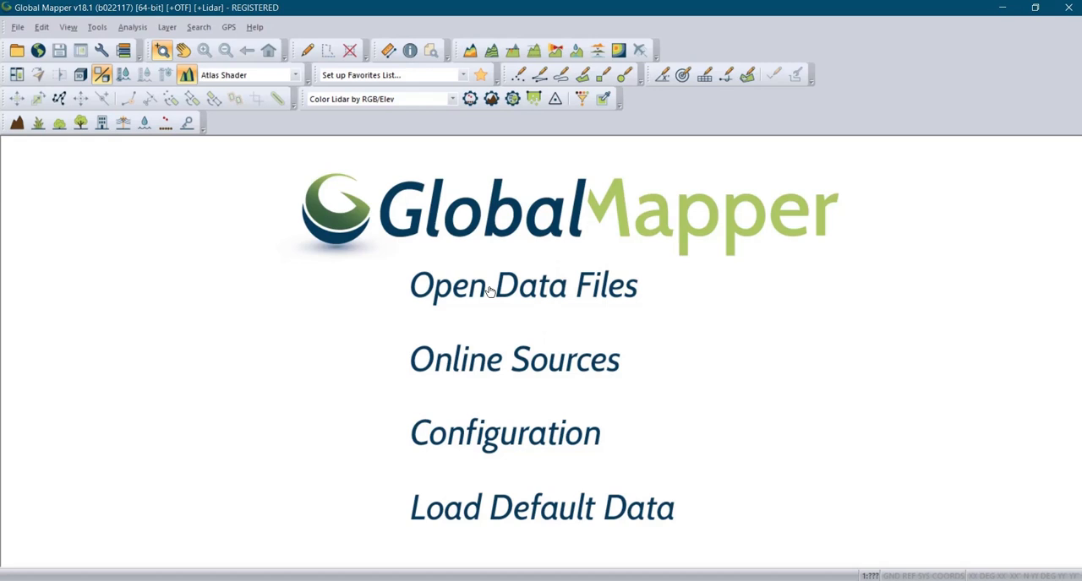
click(537, 297)
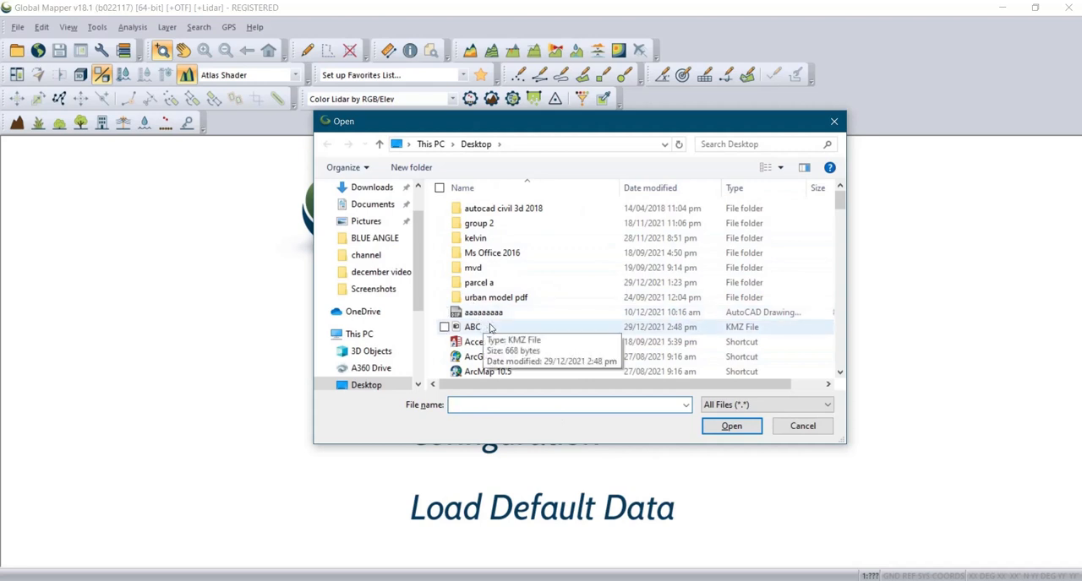
scroll(499, 316, down, 1)
scroll(498, 316, down, 1)
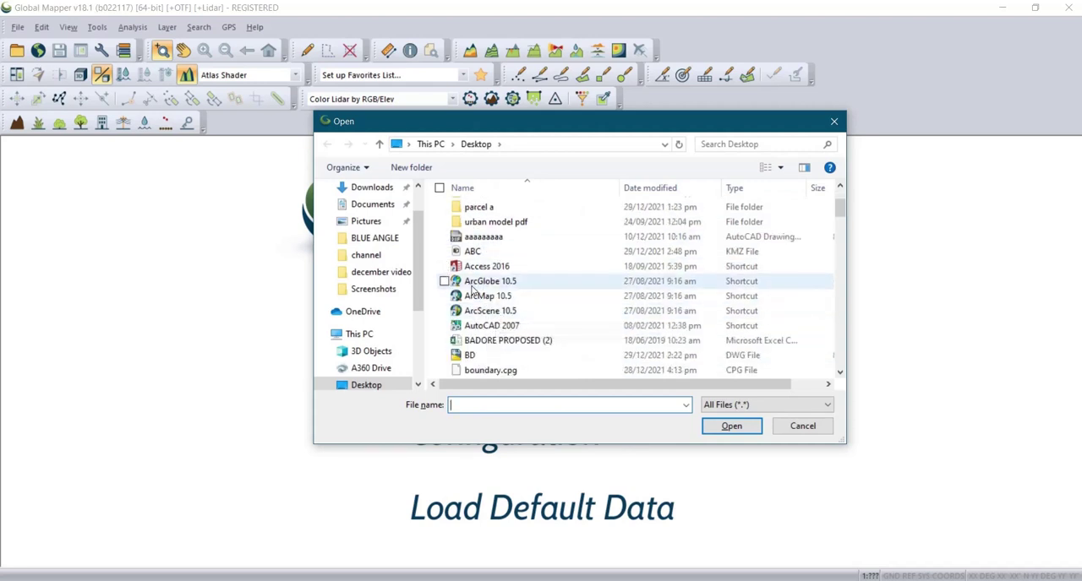
click(486, 355)
click(735, 429)
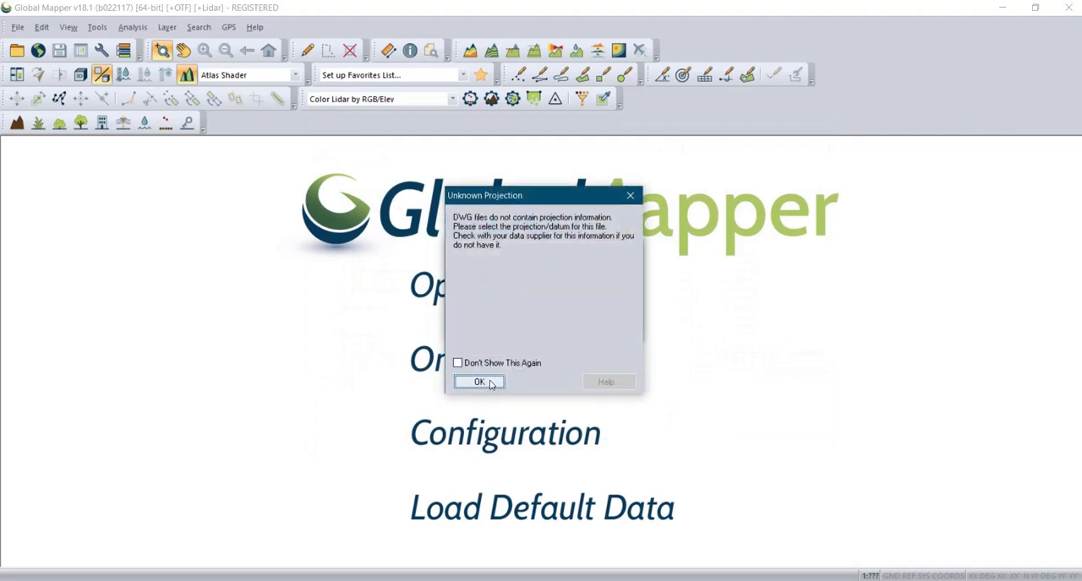
Step: Assign the drawing a UTM zone 31 Northern Hemisphere projection on the MINNA (NIGERIA) datum and load the map
click(491, 385)
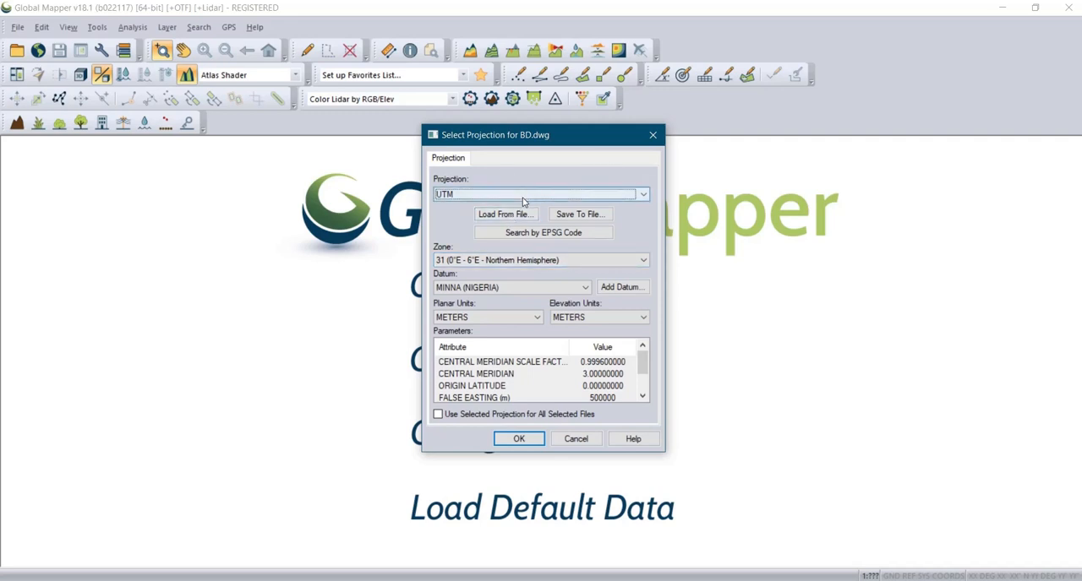
click(519, 259)
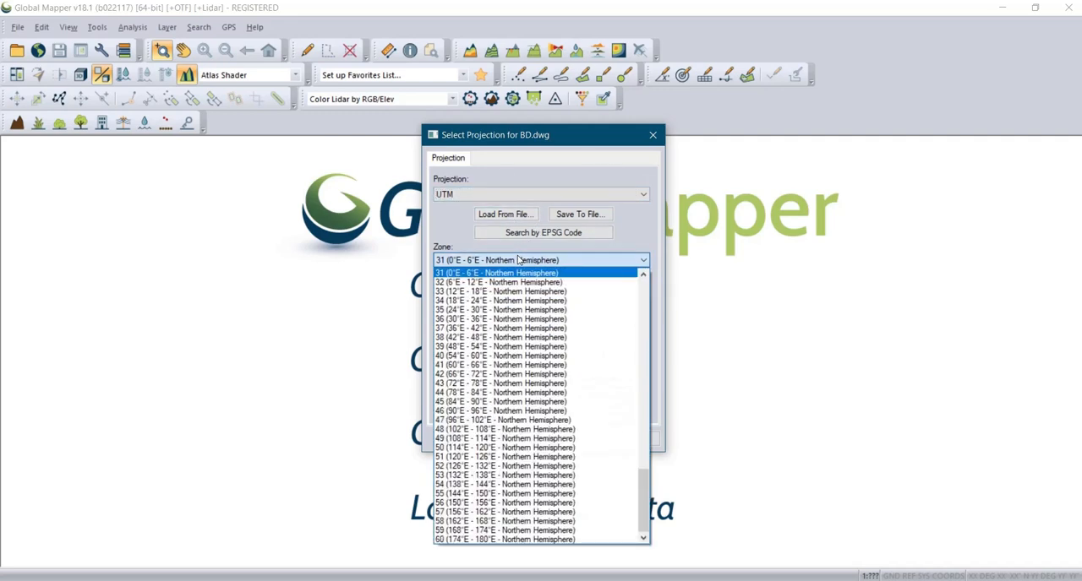
click(507, 262)
click(501, 264)
click(469, 262)
scroll(468, 304, up, 1)
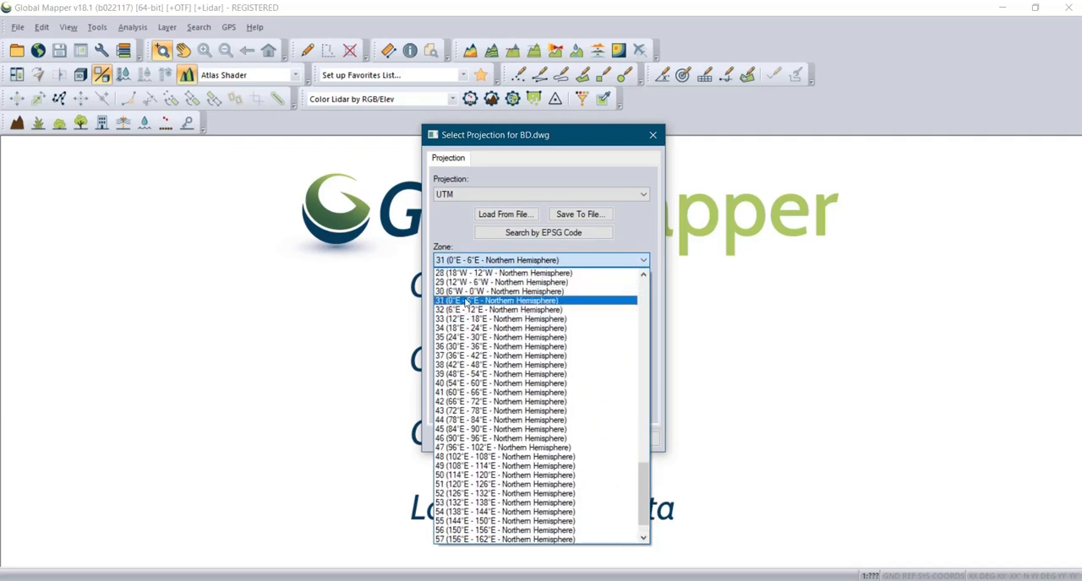
click(536, 264)
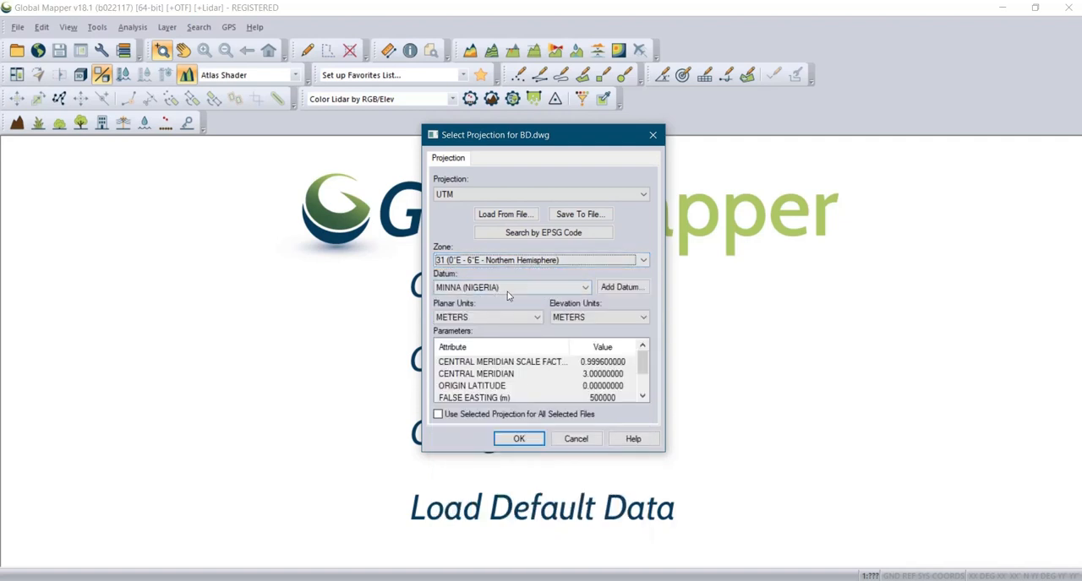
click(512, 288)
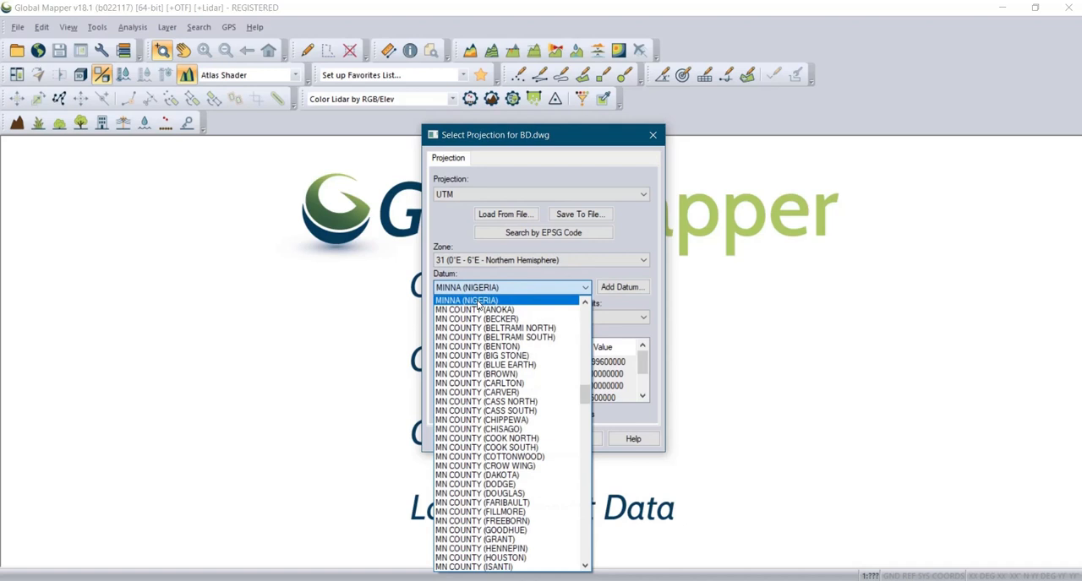
click(478, 302)
click(520, 438)
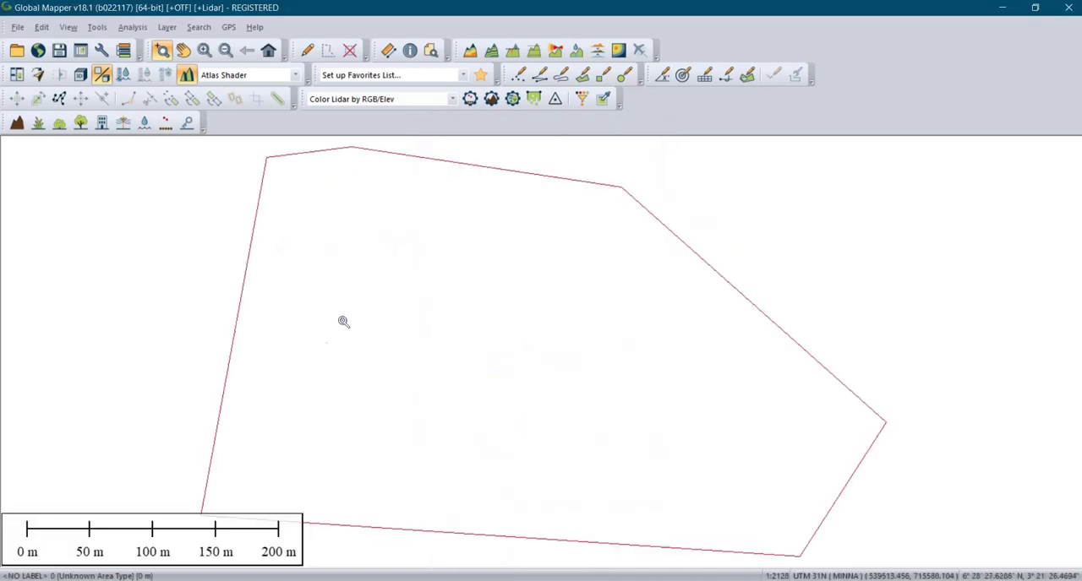
scroll(507, 288, down, 2)
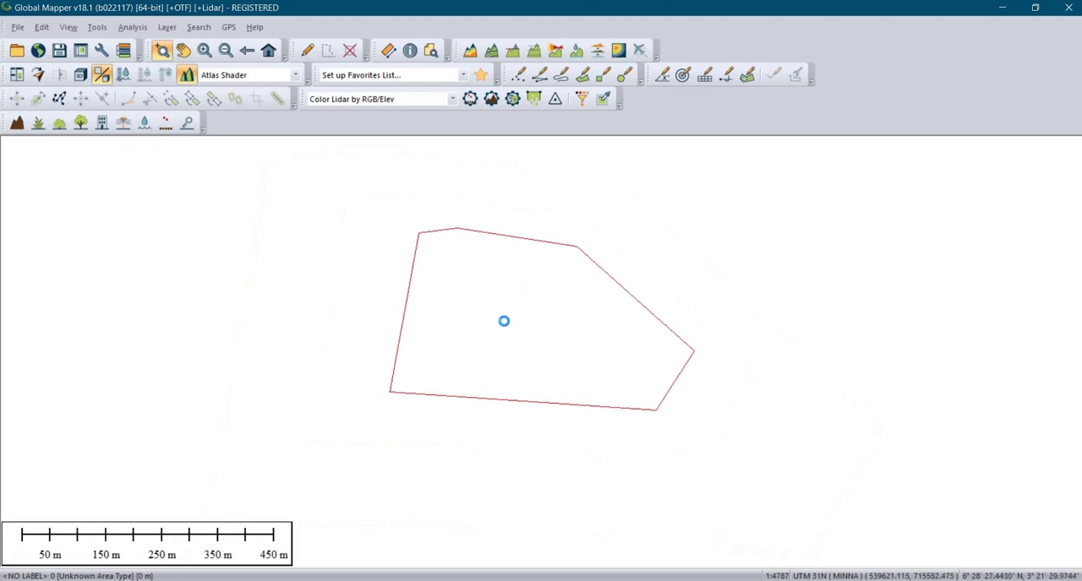
scroll(541, 282, up, 1)
scroll(533, 289, up, 1)
scroll(529, 292, down, 1)
Step: Centre the boundary polygon in view and bring up the File menu's export formats
drag(528, 293, 524, 287)
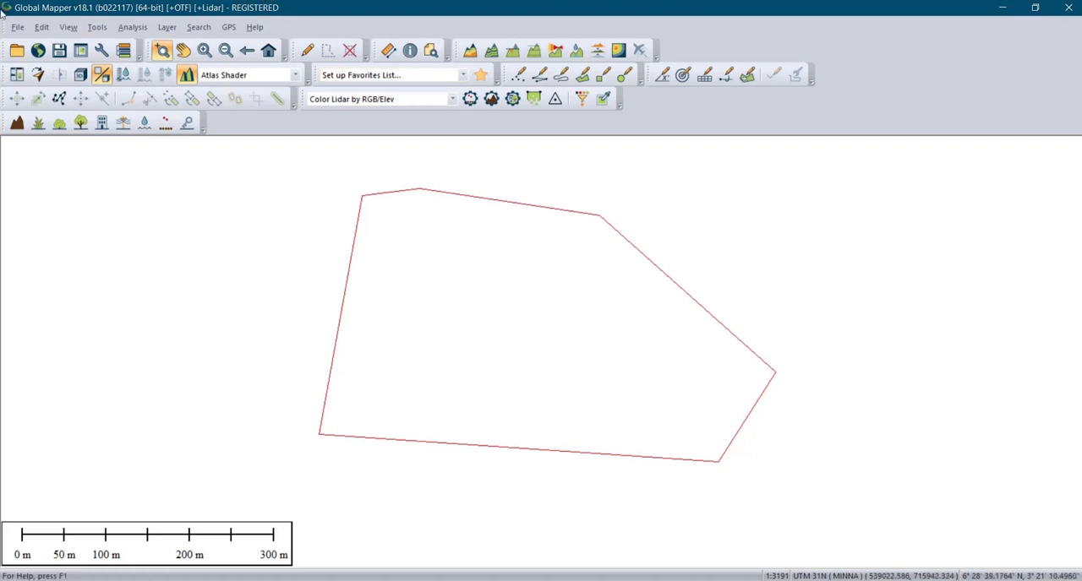
click(17, 27)
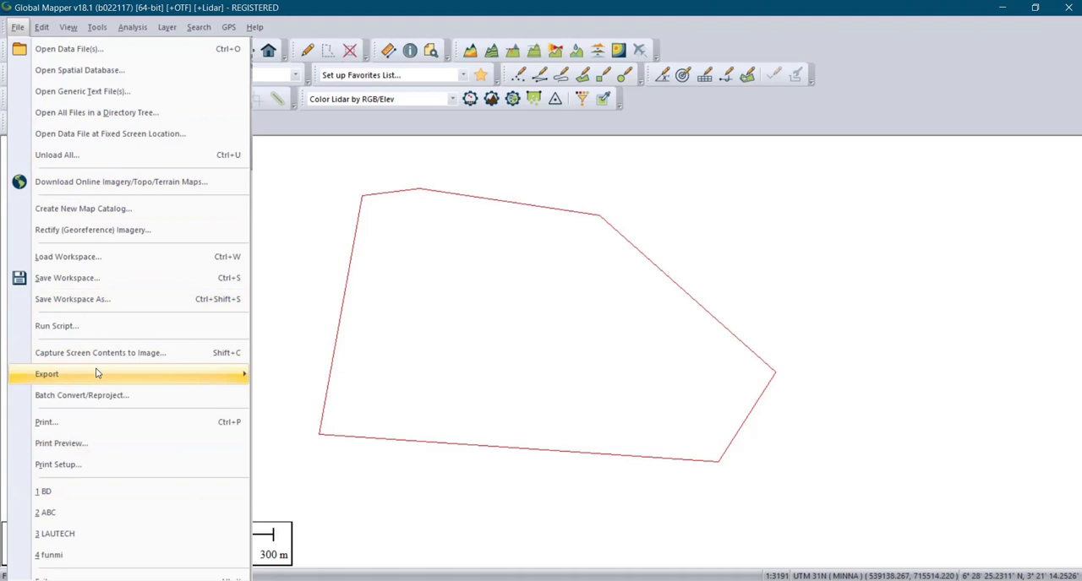
mouse_move(127, 373)
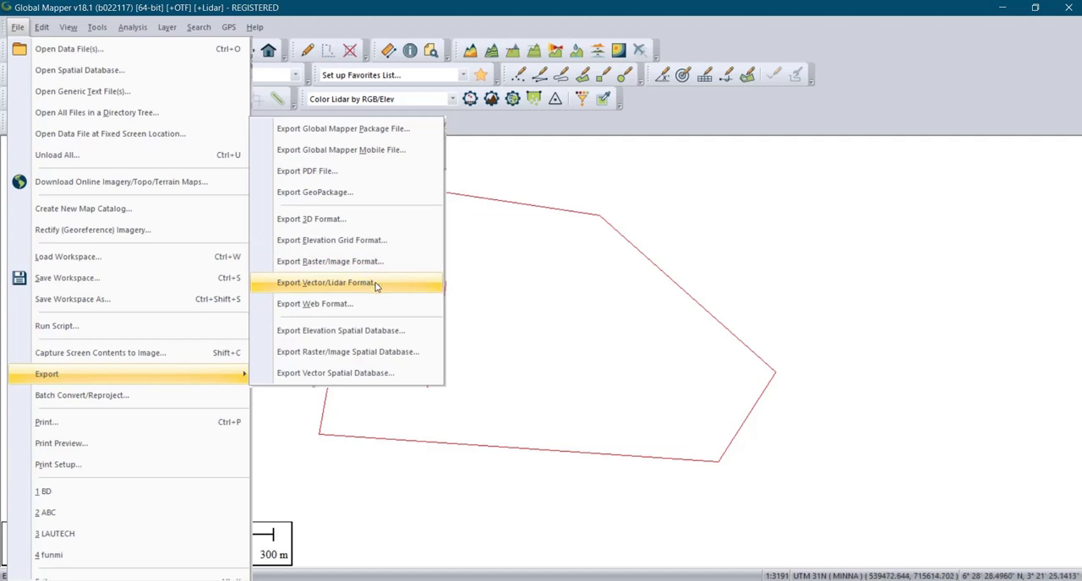
Step: Choose KML/KMZ as the vector export format and accept its default export options
click(383, 285)
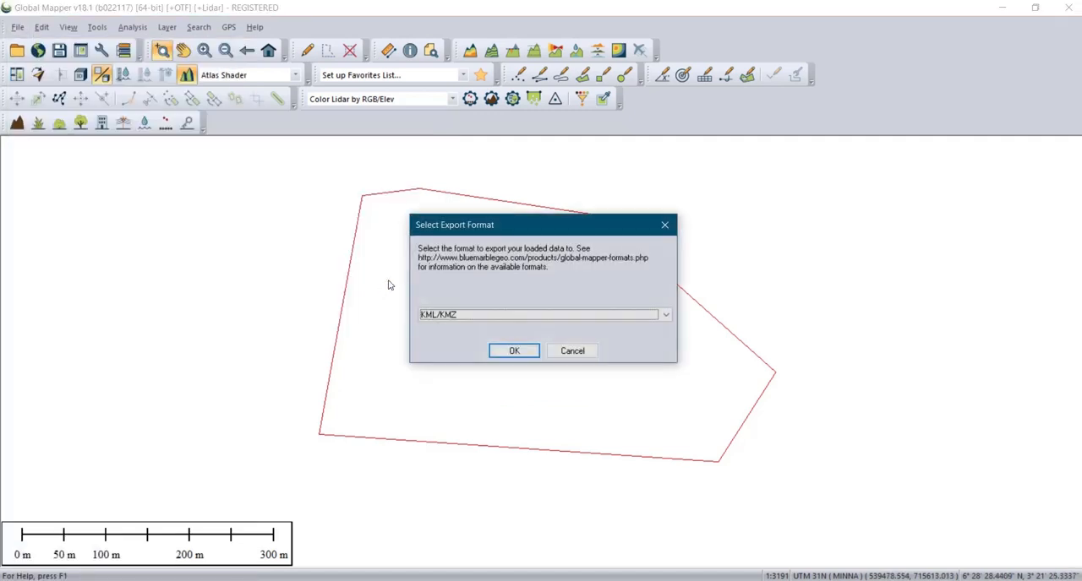
click(457, 318)
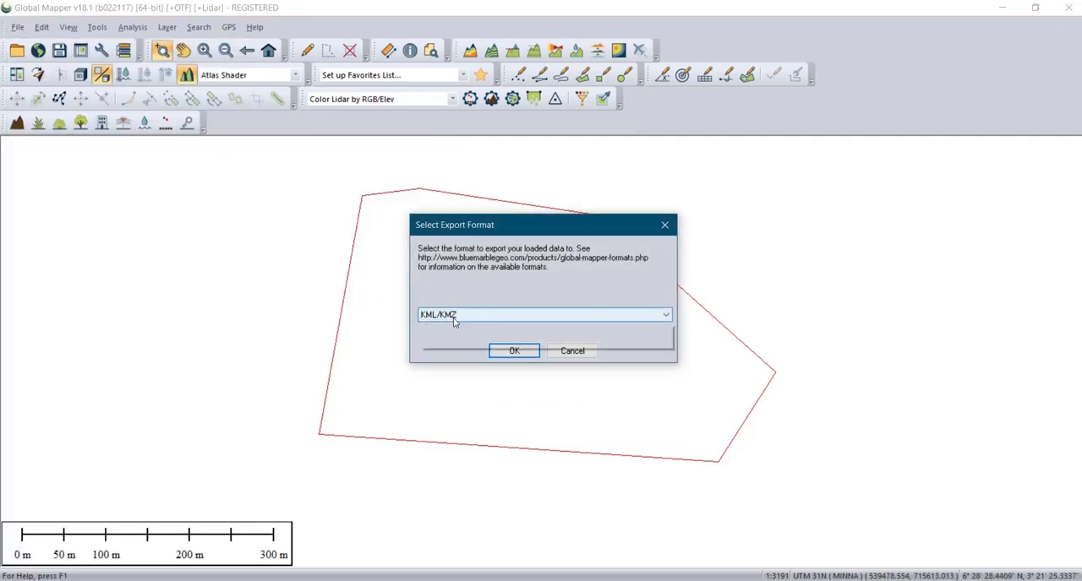
click(453, 318)
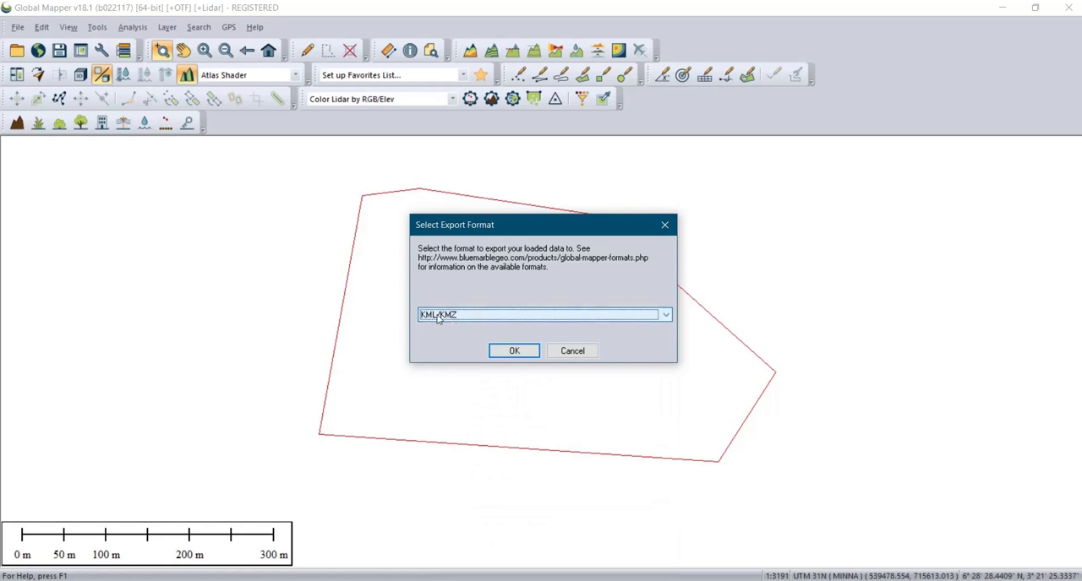
click(513, 351)
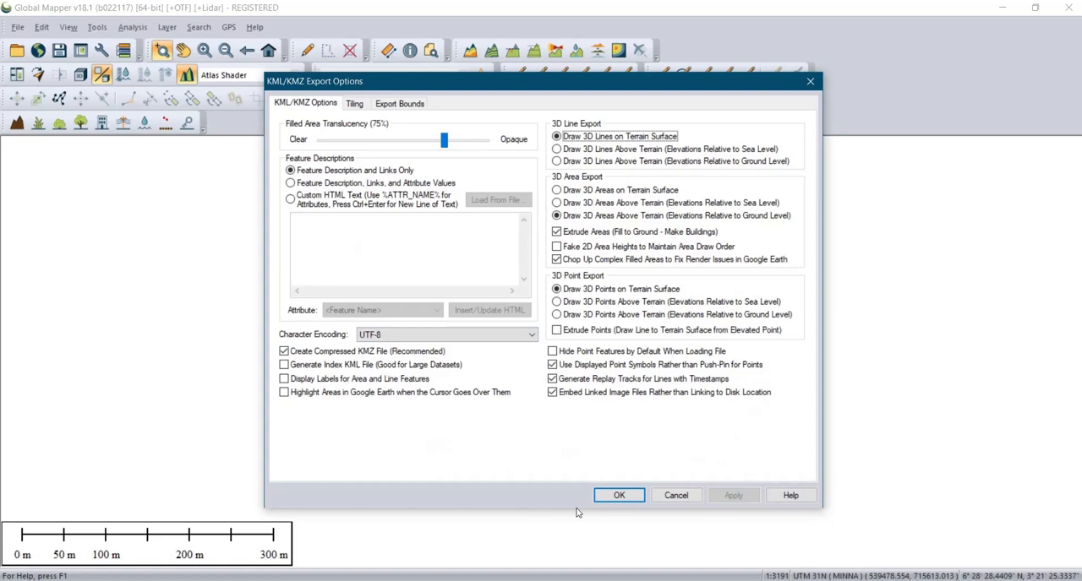
click(614, 495)
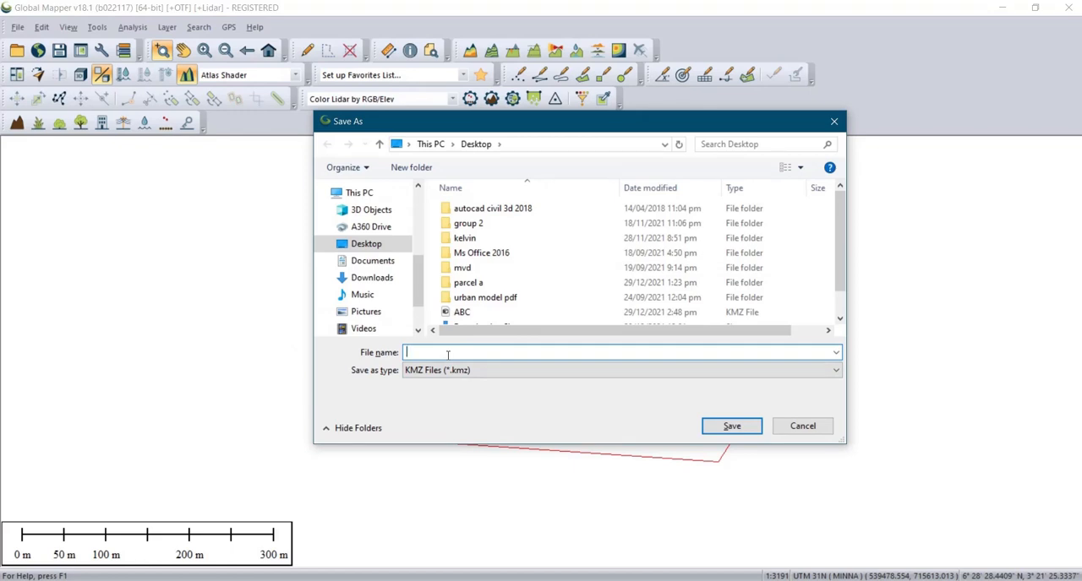
text(k)
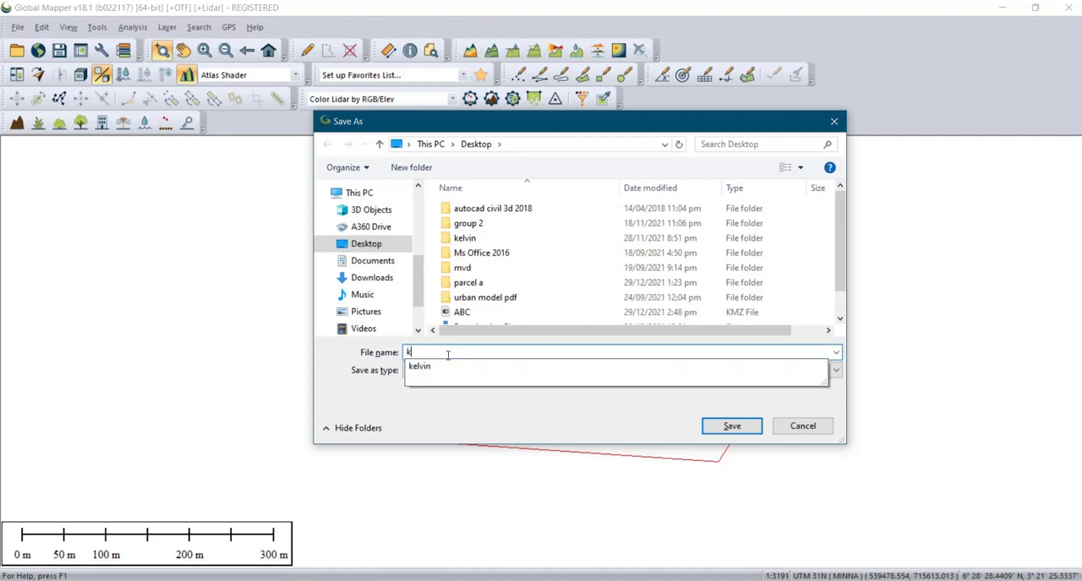
text(kk)
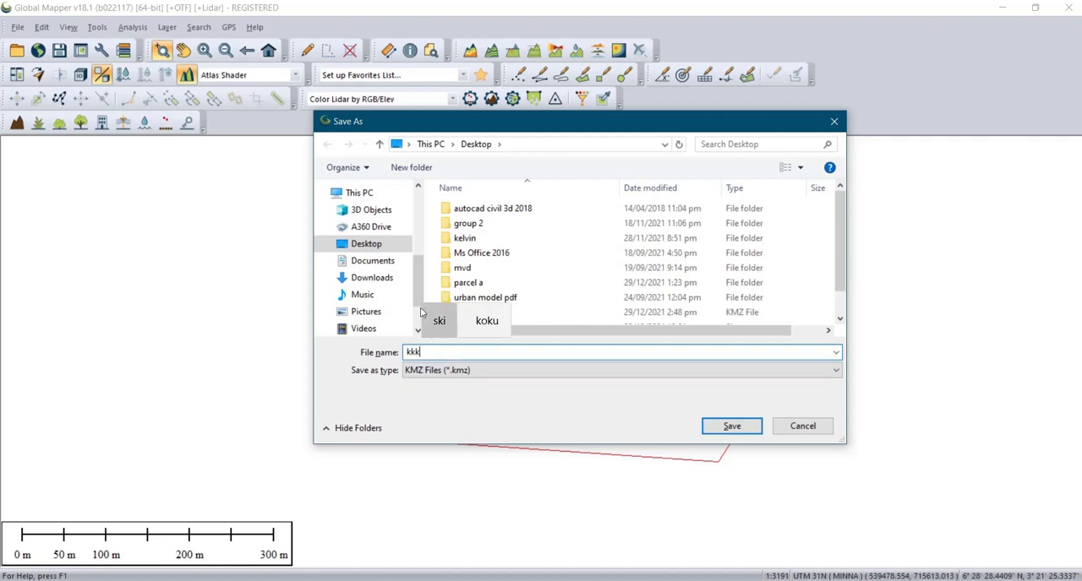
Step: Save the export as kkk.kmz on the Desktop and minimize Global Mapper
click(376, 245)
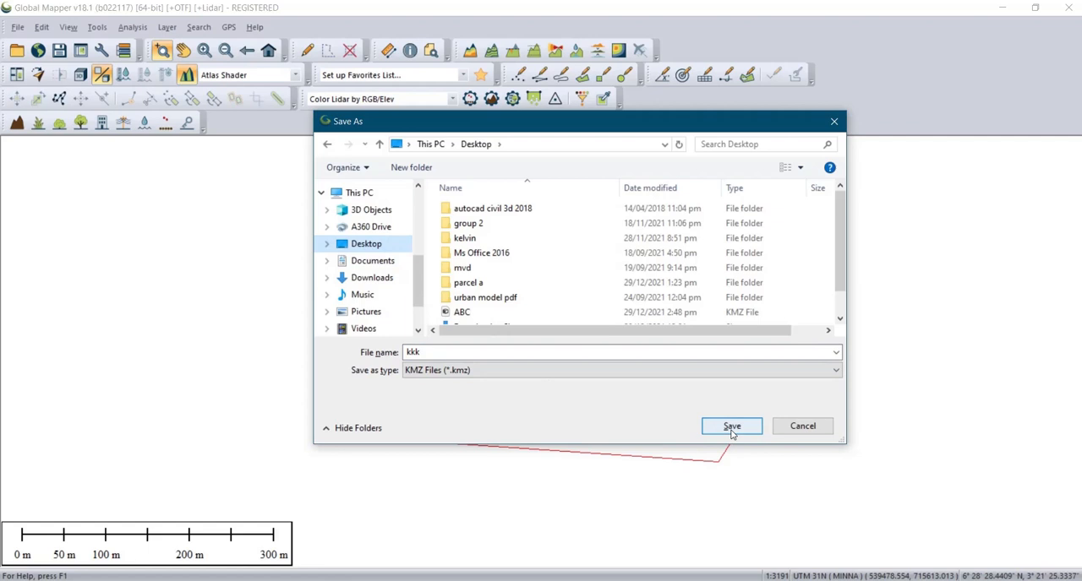
click(732, 428)
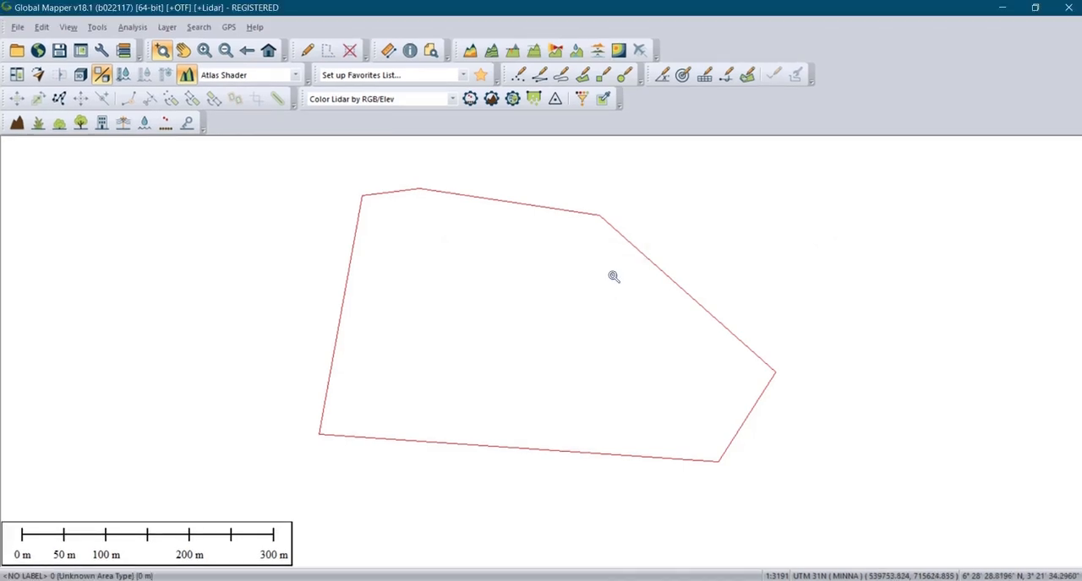
click(1001, 9)
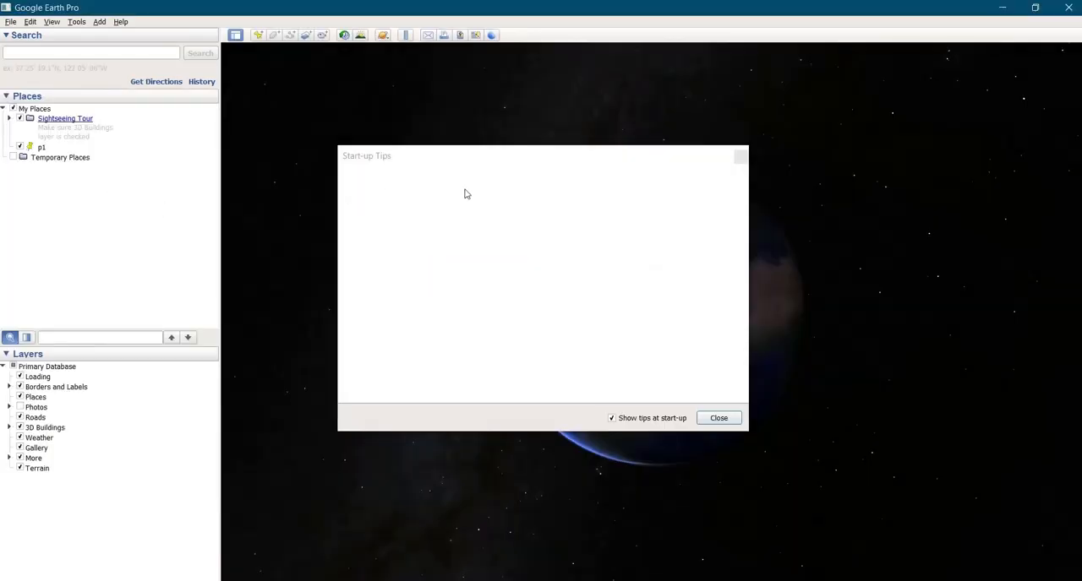
Step: Dismiss the start-up tips and load kkk.kmz from the Desktop into Google Earth Pro
click(719, 419)
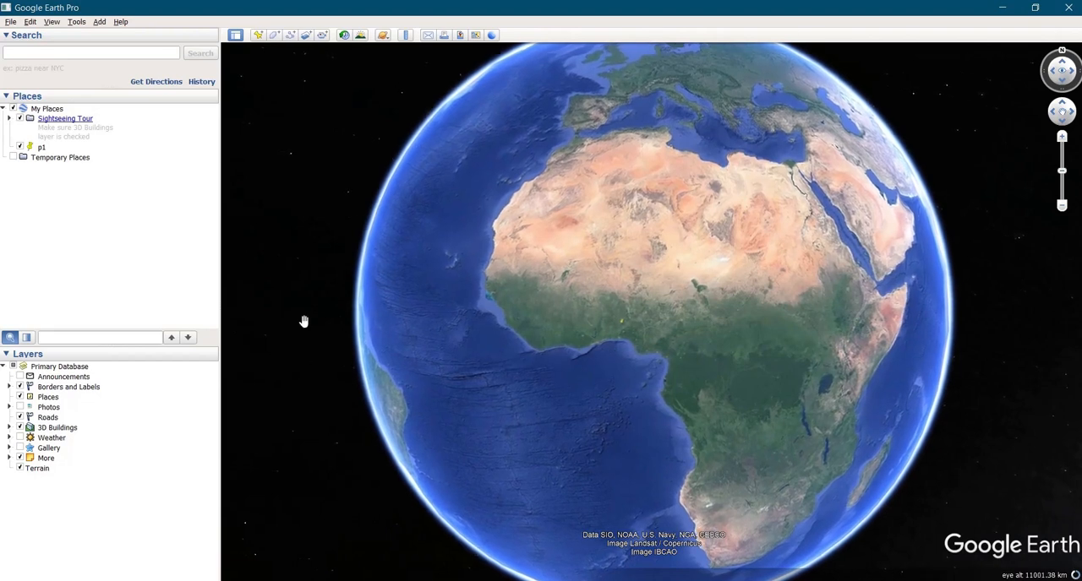
click(14, 22)
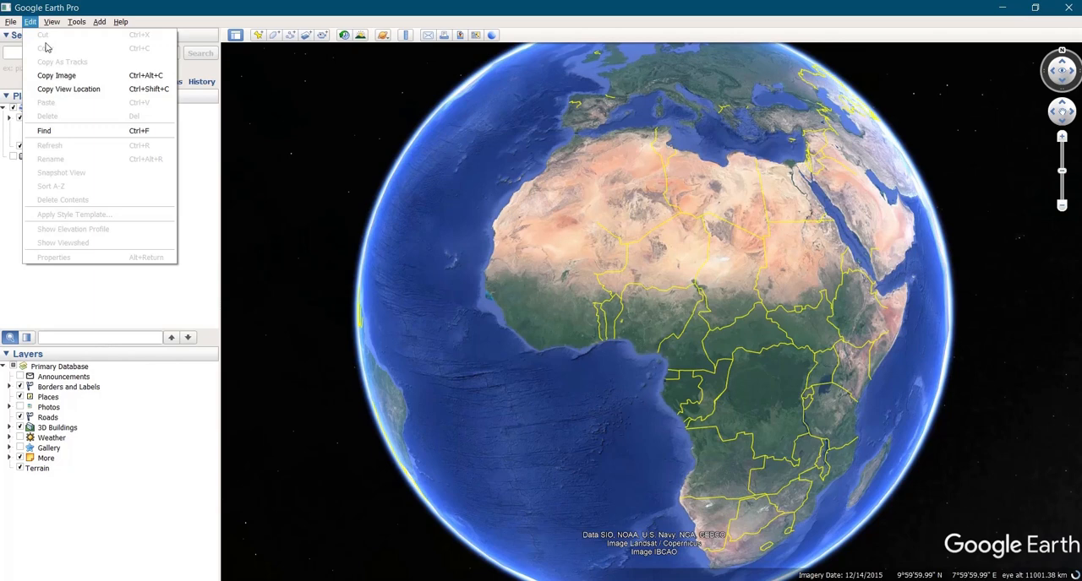
click(8, 23)
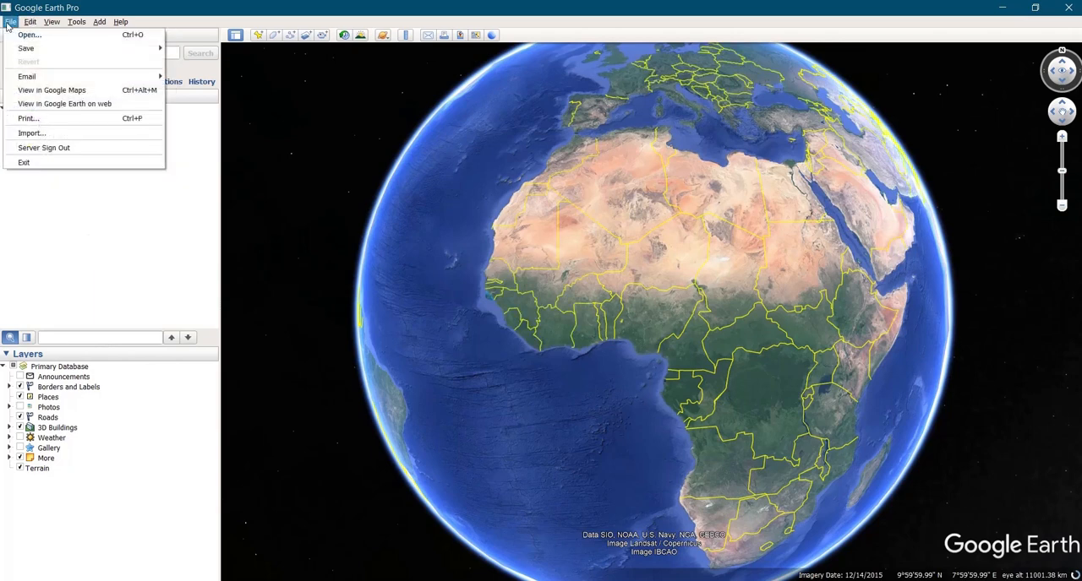
click(29, 34)
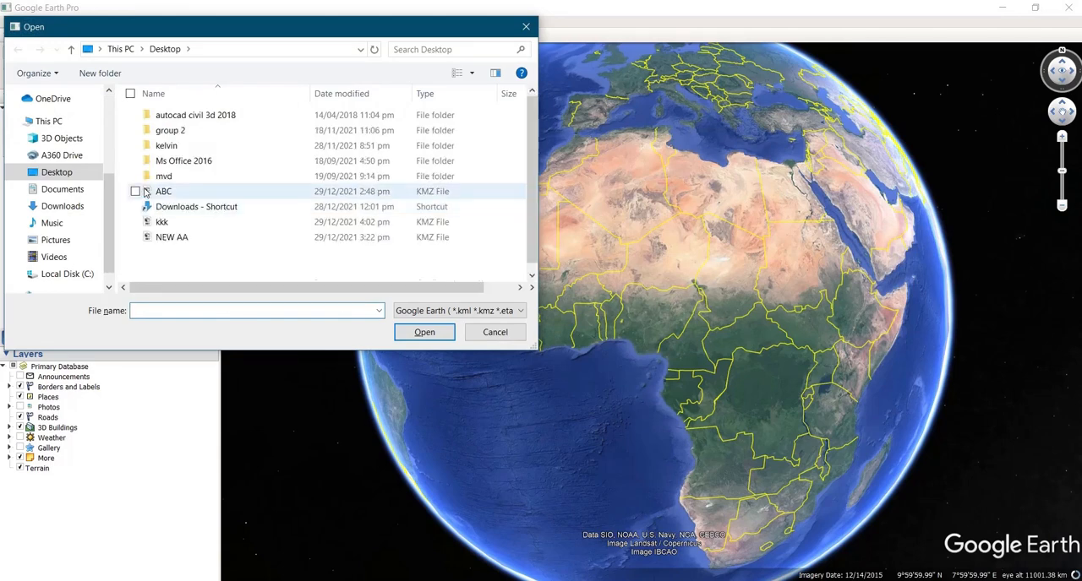
click(189, 251)
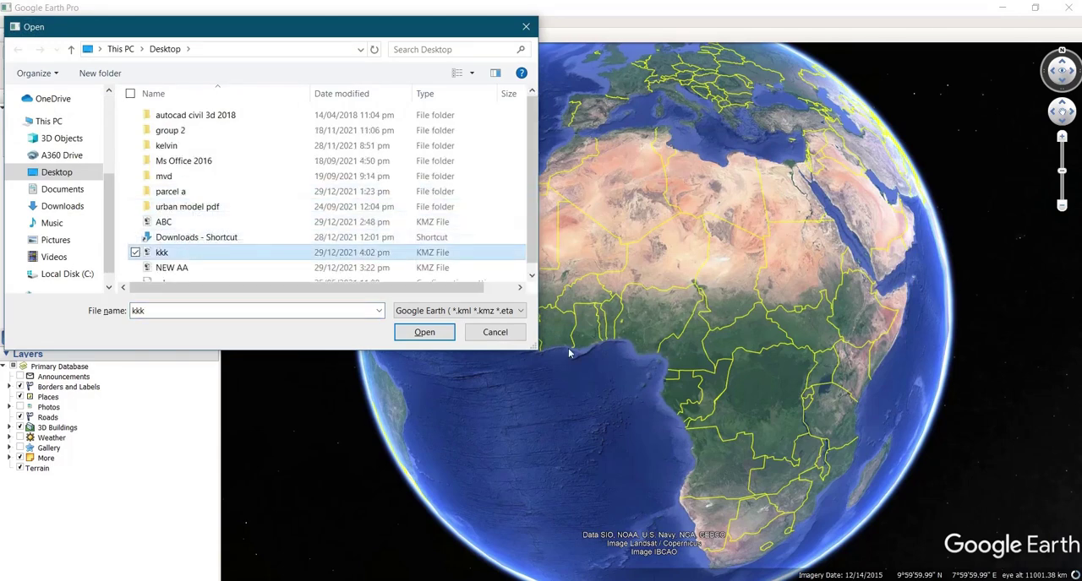
click(424, 333)
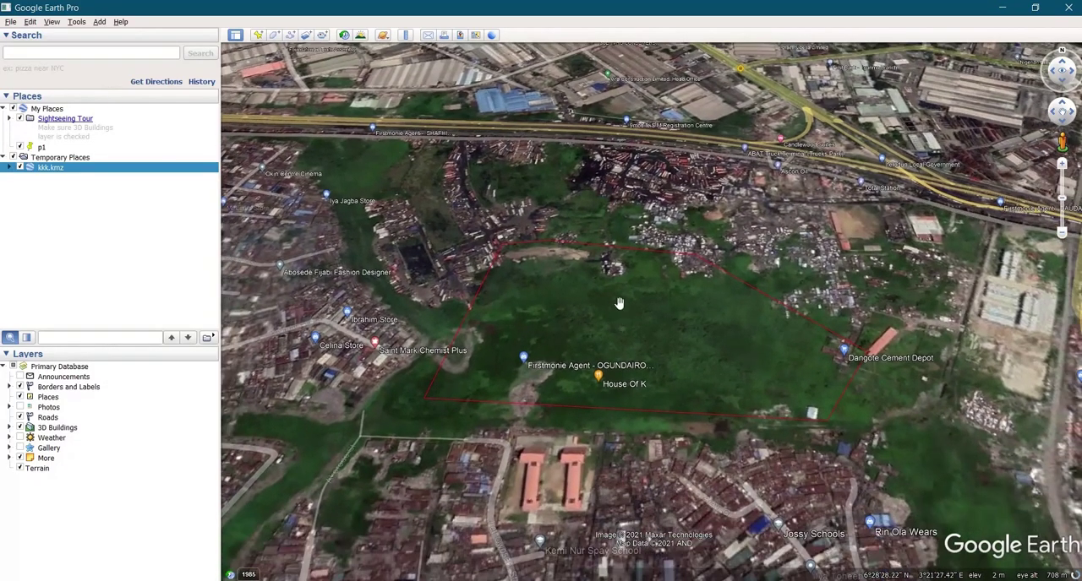
Step: Pan, tilt and rotate around the red boundary to view it up close over the satellite imagery
drag(619, 303, 620, 247)
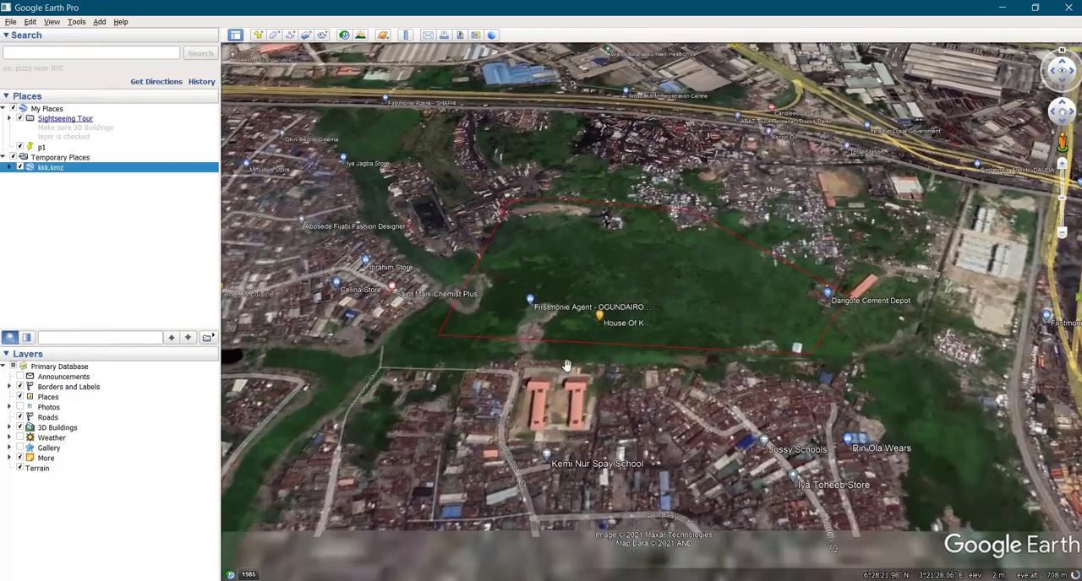
scroll(566, 365, up, 3)
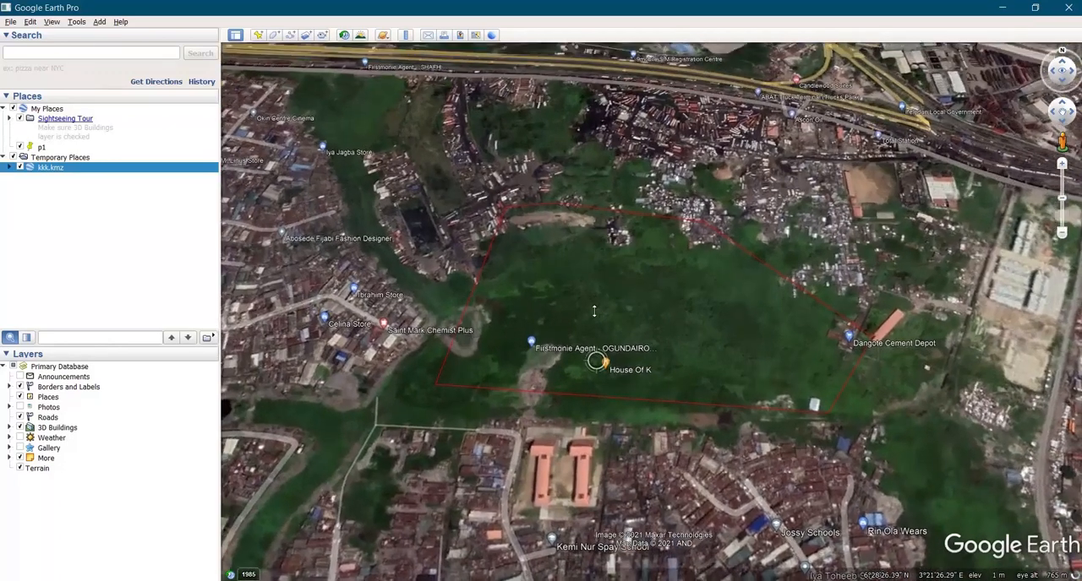
drag(594, 312, 594, 290)
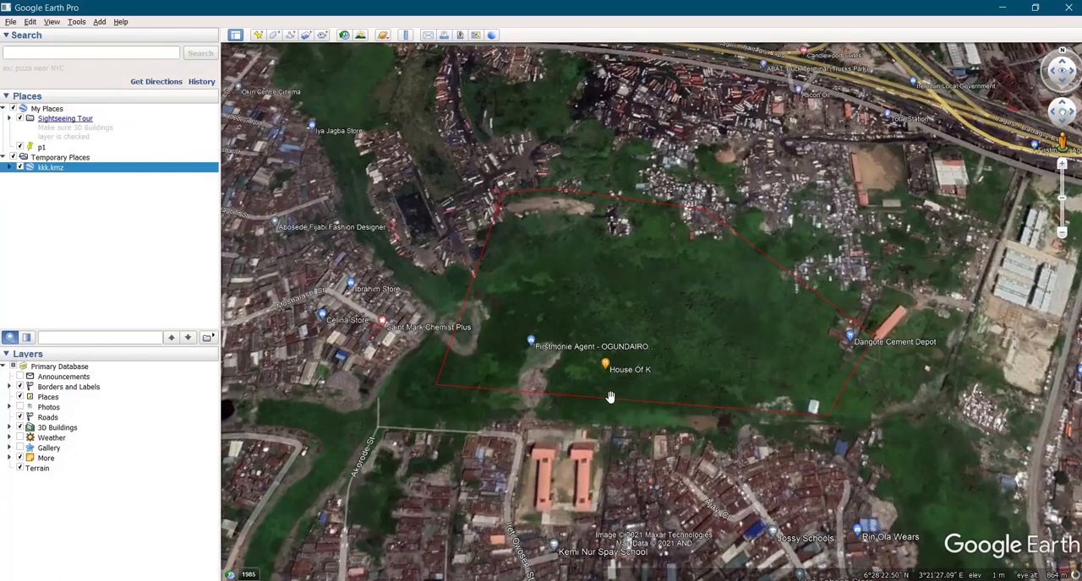
drag(612, 380, 613, 397)
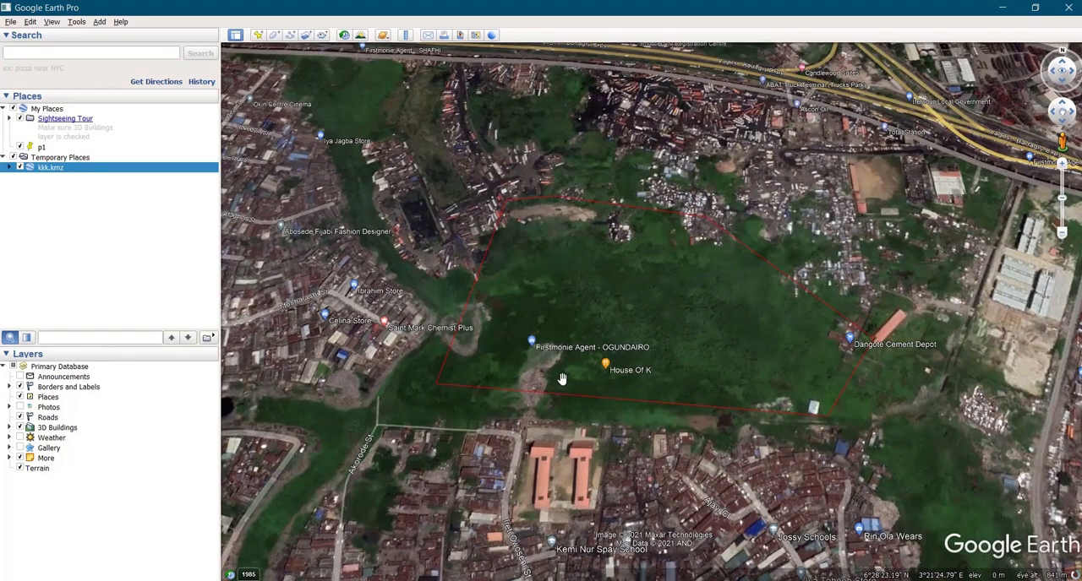
scroll(562, 379, down, 2)
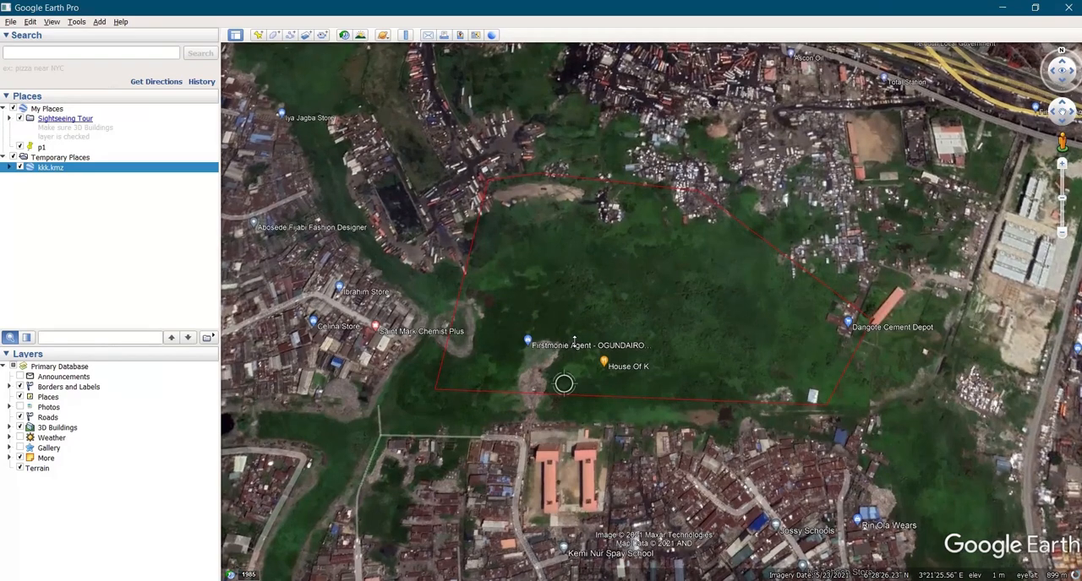
mouse_move(573, 341)
mouse_down()
mouse_move(614, 333)
mouse_move(579, 361)
mouse_up()
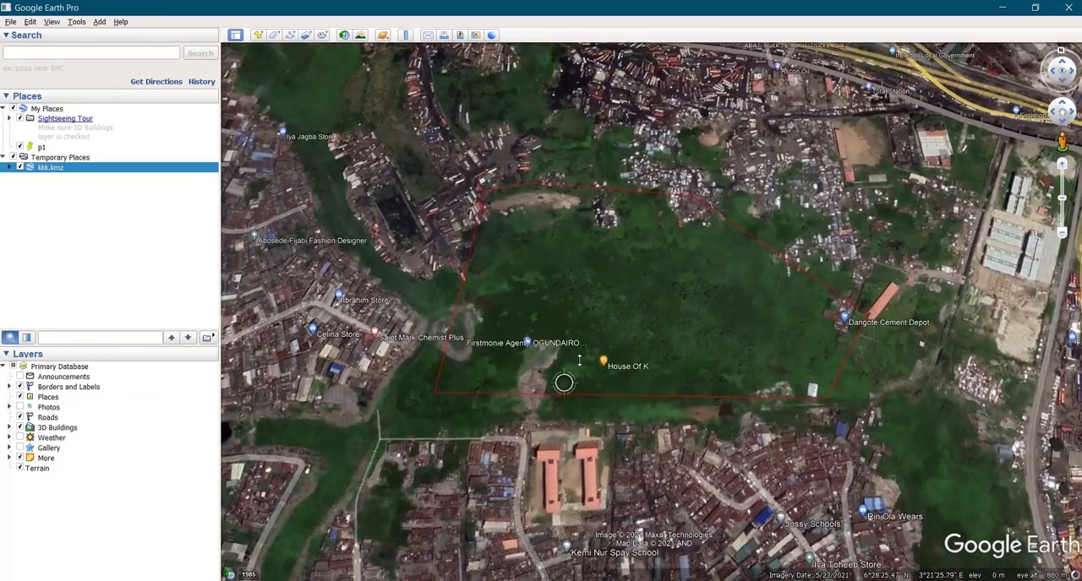